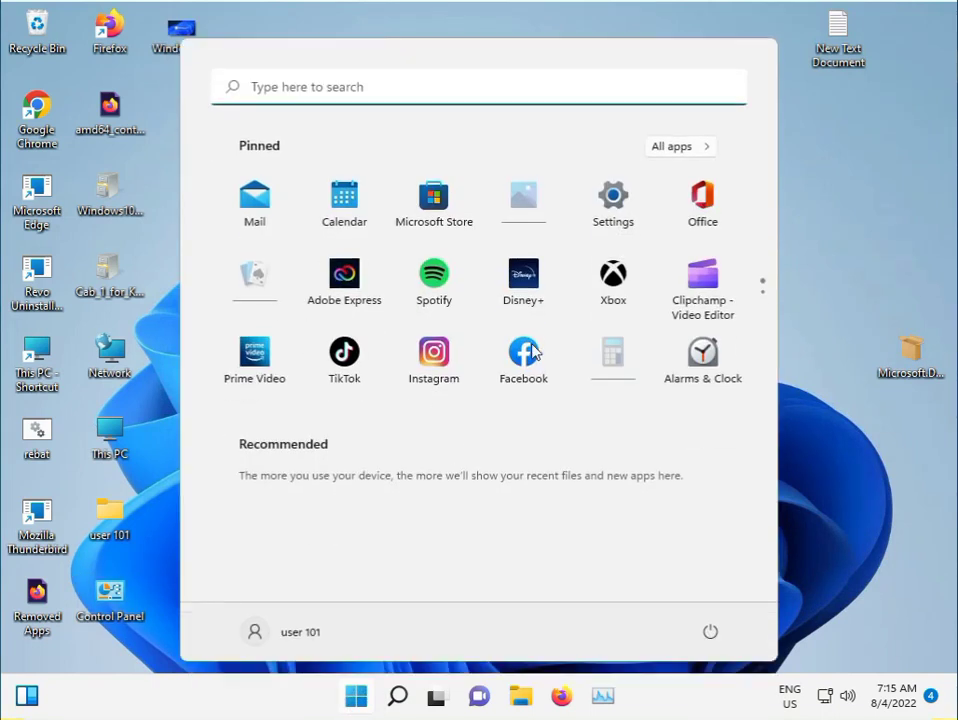
# Open Settings and go to System > Troubleshoot > Other troubleshooters
pyautogui.click(608, 210)
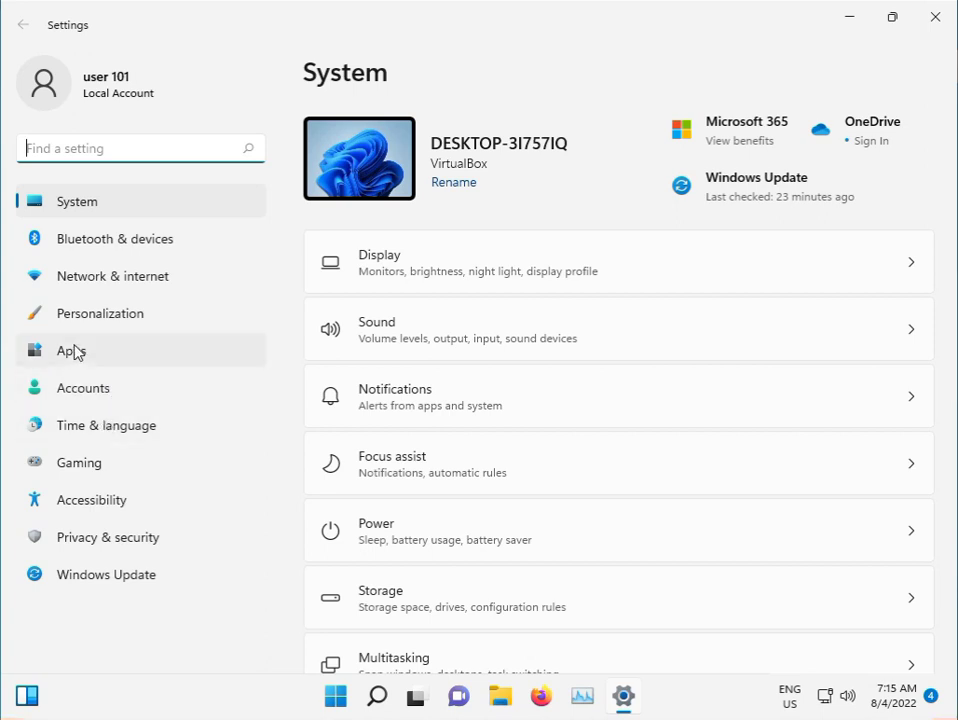
pyautogui.click(95, 205)
pyautogui.scroll(-5, 462, 580)
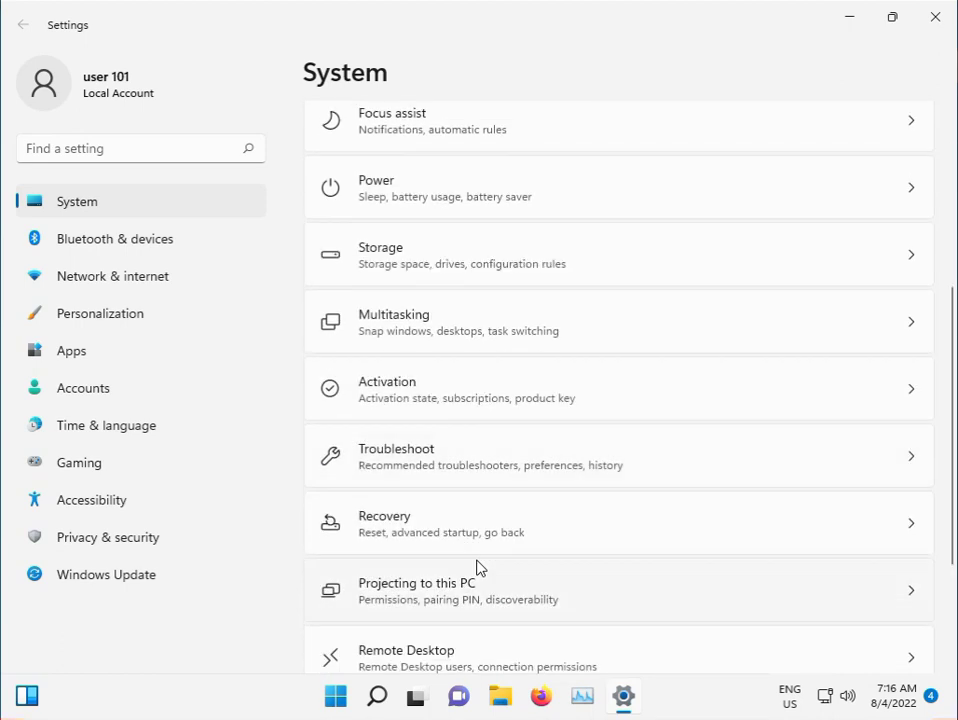
pyautogui.click(631, 452)
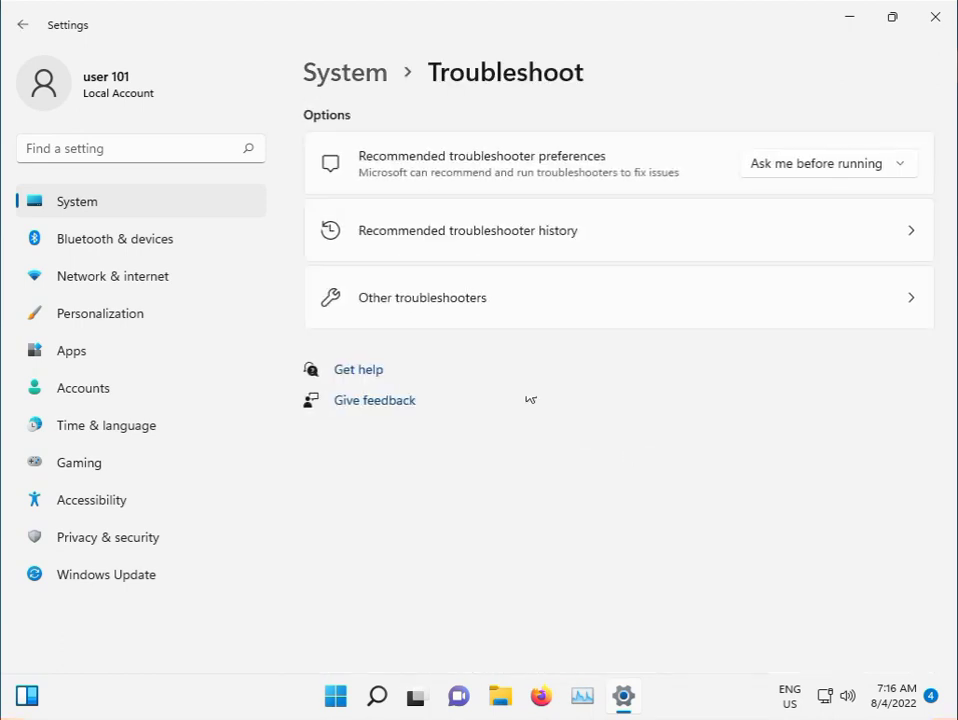
pyautogui.click(400, 313)
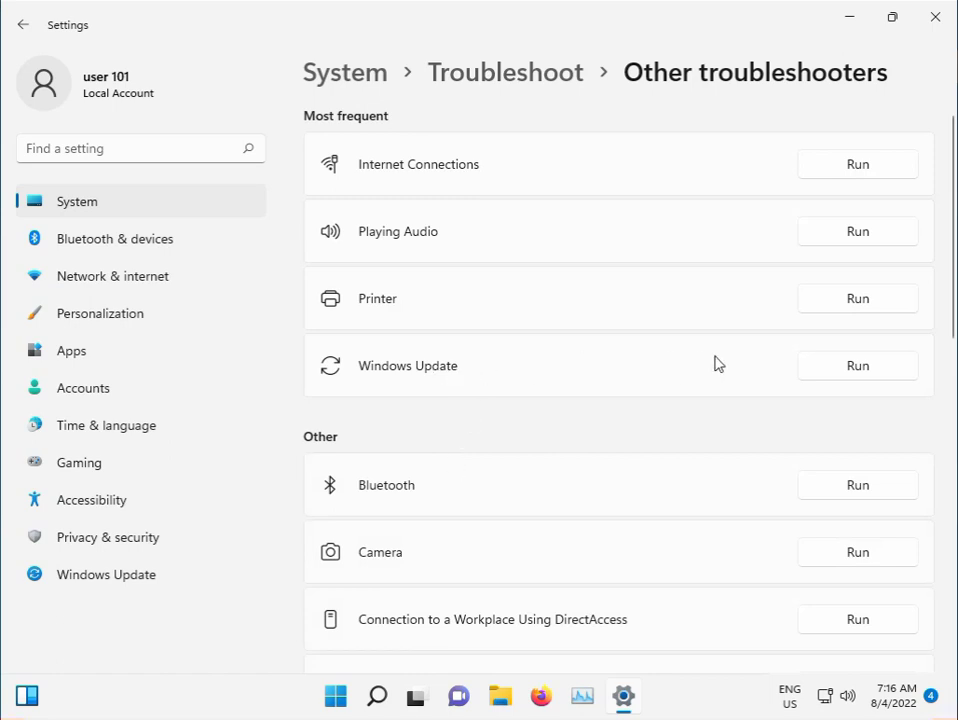
# Run the Windows Update troubleshooter and minimize Settings while it detects problems
pyautogui.click(836, 368)
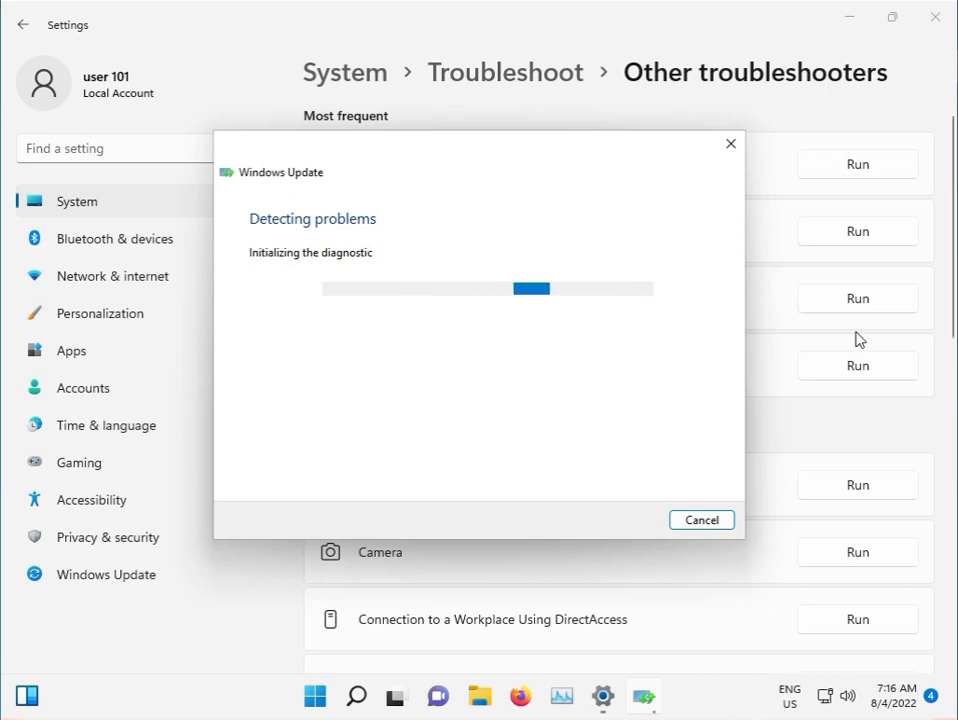
pyautogui.click(851, 19)
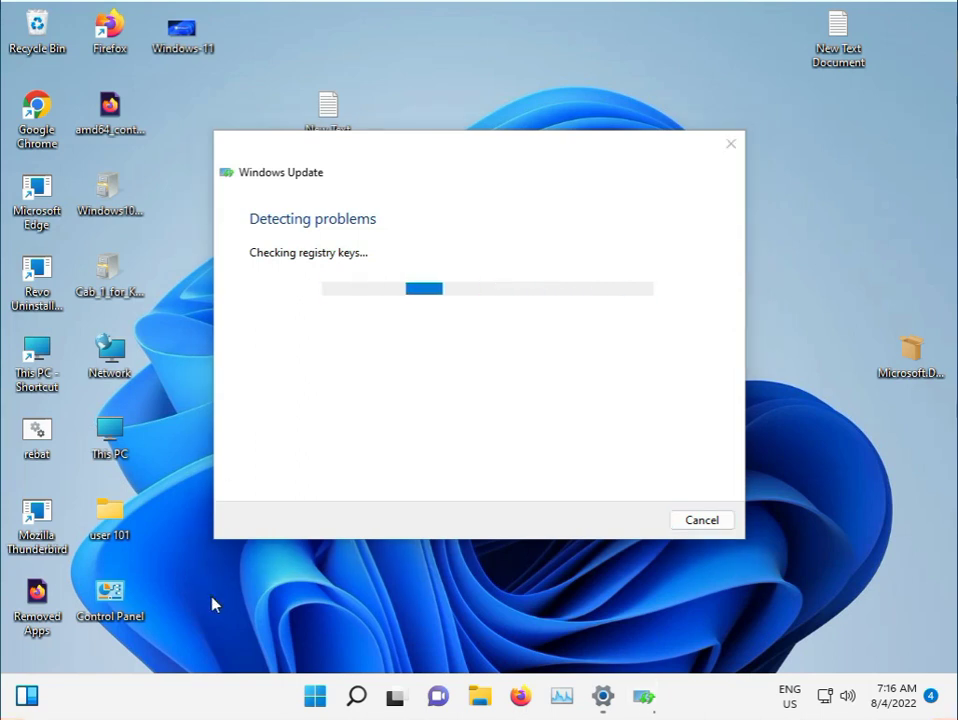
# Search Start for 'cmd' and bring up Command Prompt's Run as administrator option
pyautogui.press('super')
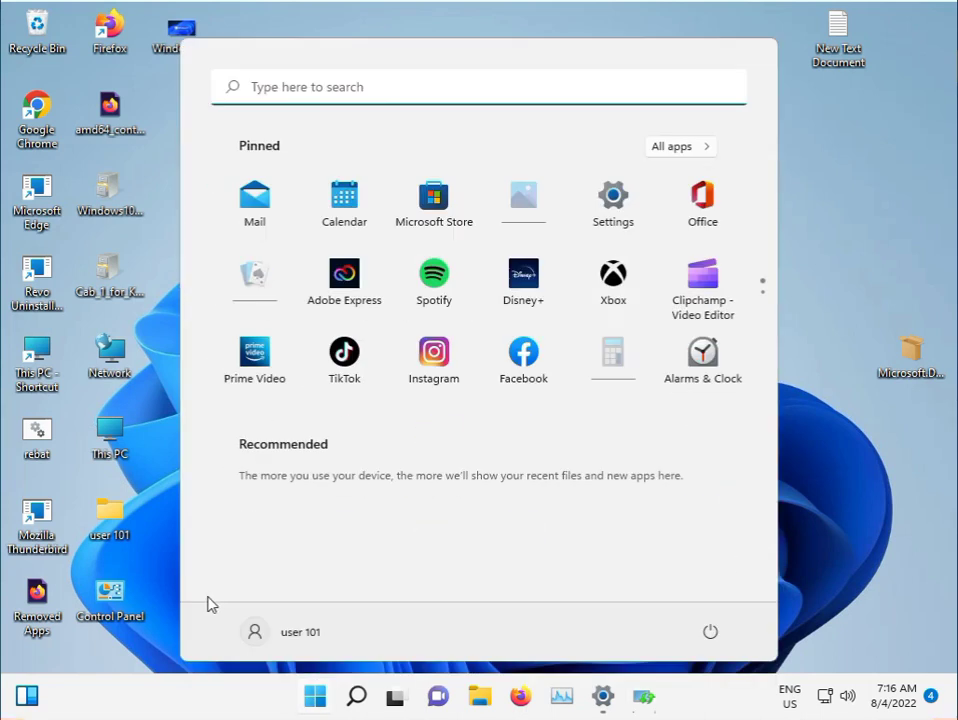
pyautogui.press('super+s')
pyautogui.write('cmd')
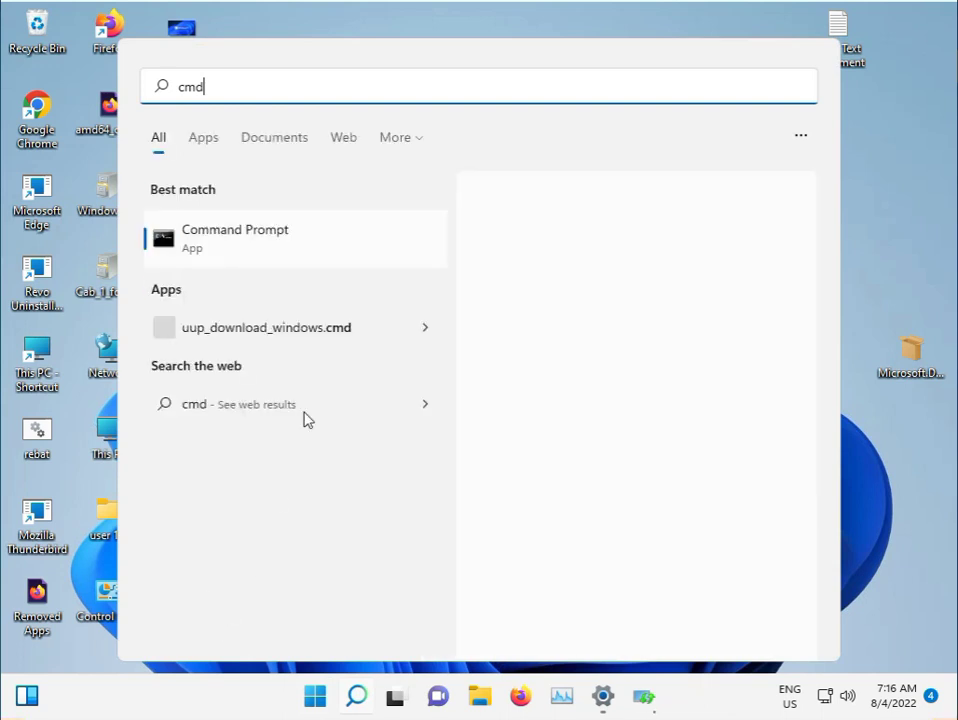
pyautogui.rightClick(264, 241)
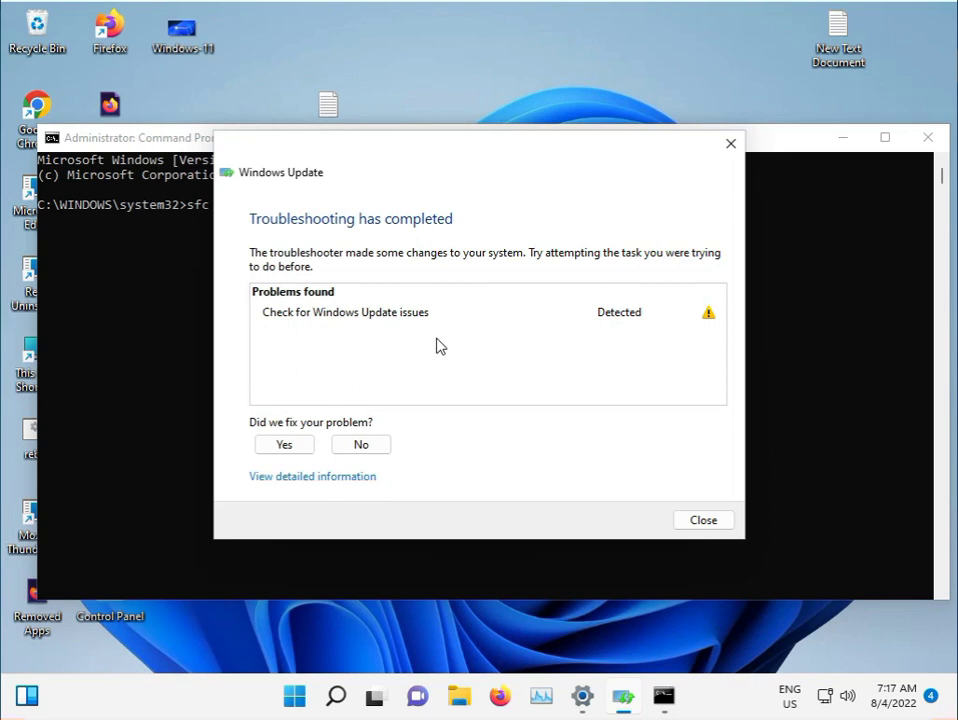
# Close the finished troubleshooter and start sfc /scannow in the administrator Command Prompt
pyautogui.click(700, 520)
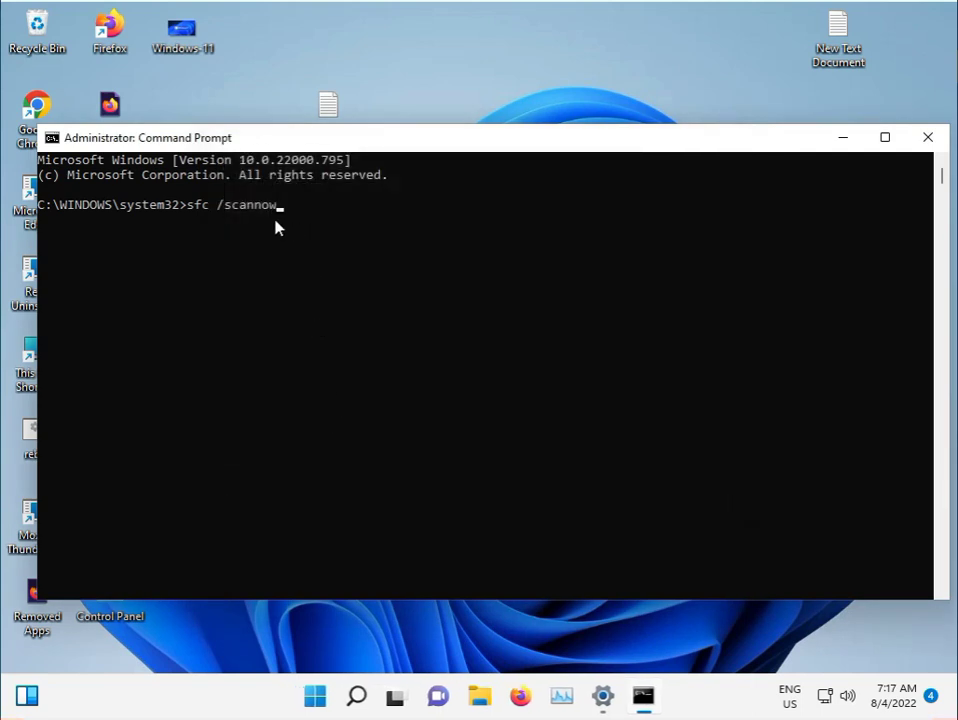
pyautogui.press('Return')
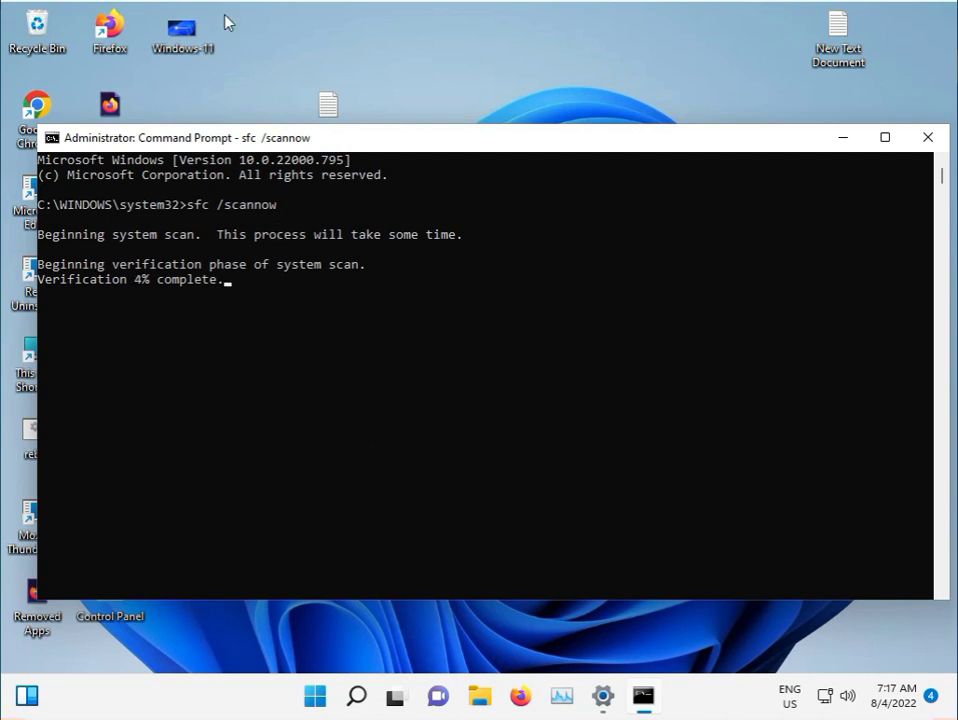
# Minimize Command Prompt and launch services.msc from the Win+R Run dialog
pyautogui.click(847, 138)
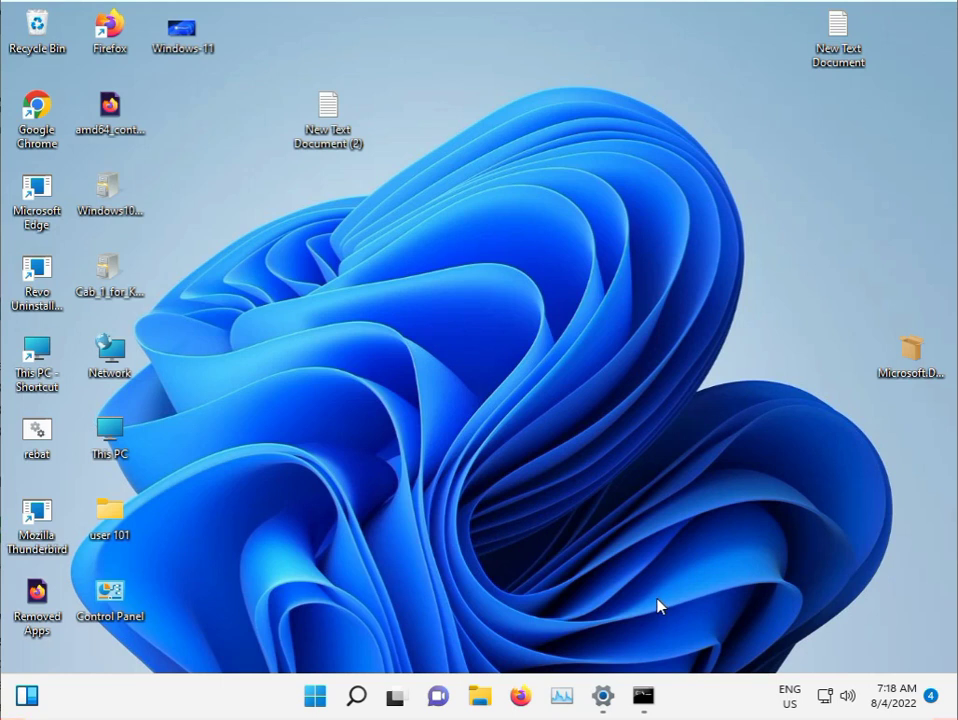
pyautogui.press('super+r')
pyautogui.write('s')
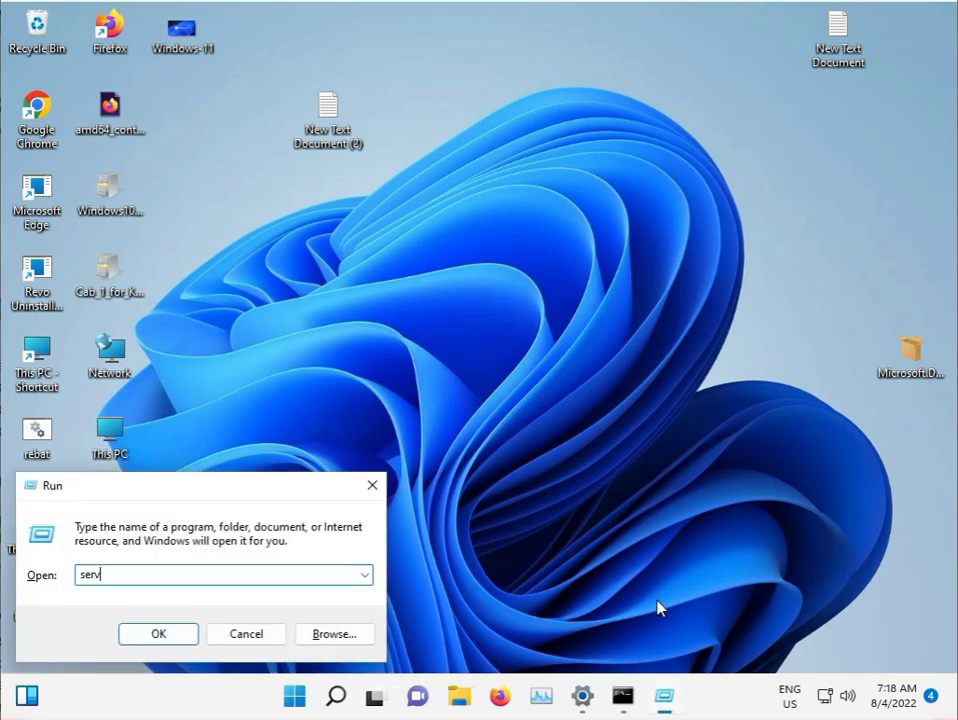
pyautogui.write('er')
pyautogui.press('BackSpace')
pyautogui.press('BackSpace')
pyautogui.press('BackSpace')
pyautogui.write('se')
pyautogui.press('Return')
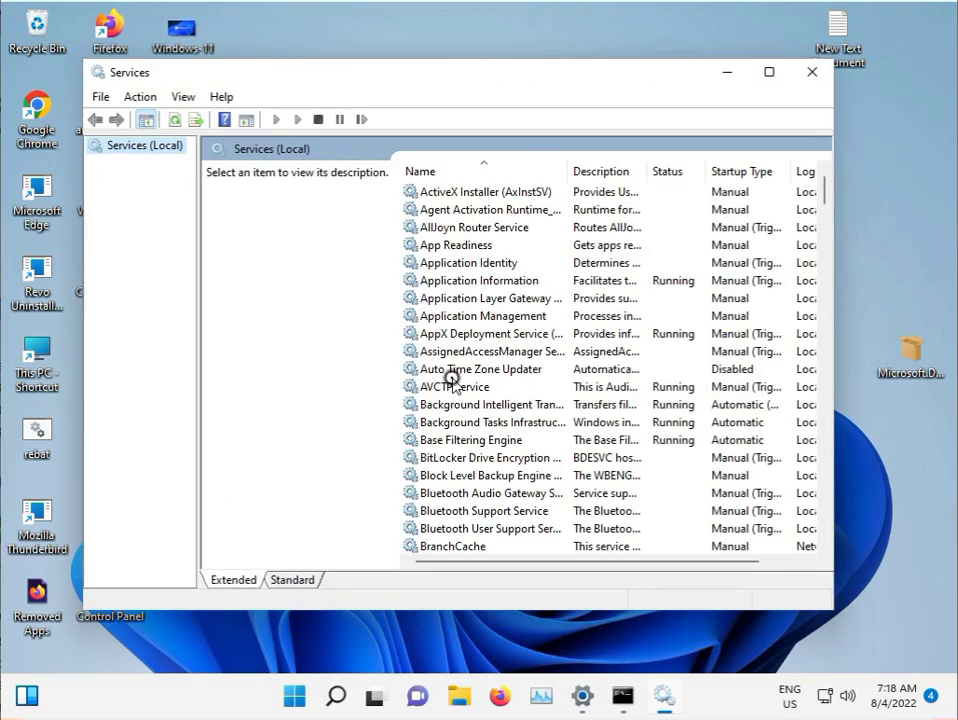
# Restart the Background Intelligent Transfer Service (BITS) from the Services list
pyautogui.click(452, 385)
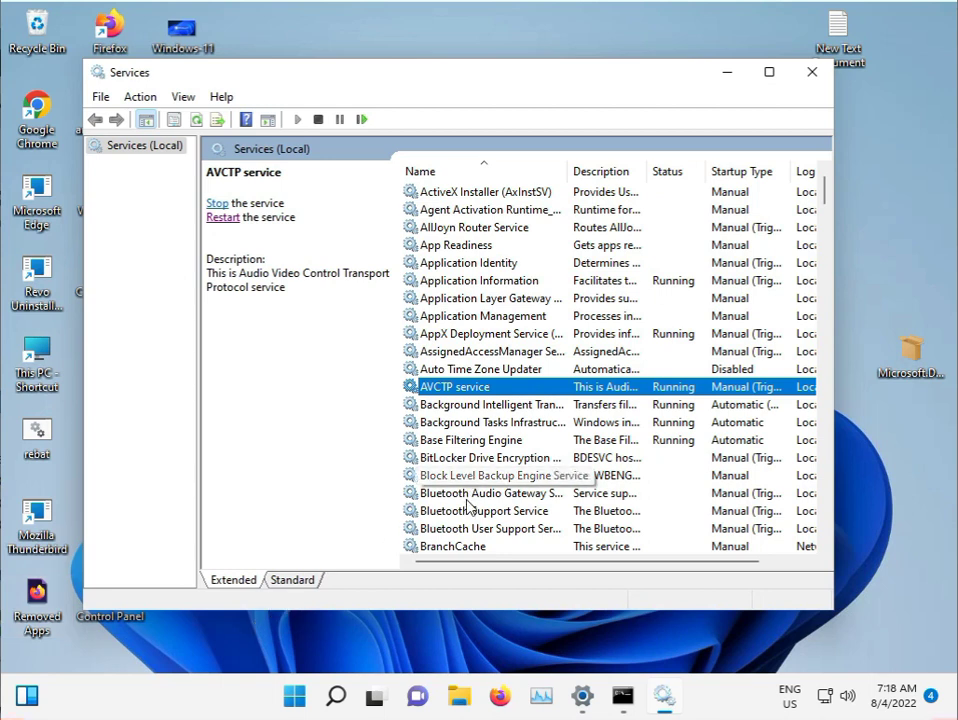
pyautogui.click(535, 404)
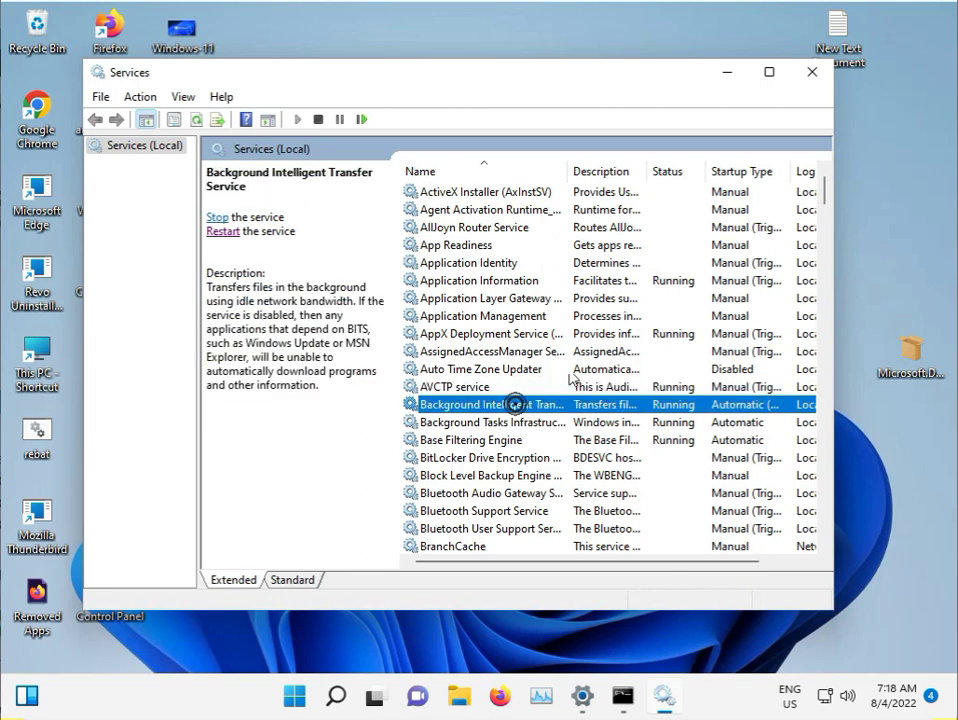
pyautogui.click(220, 231)
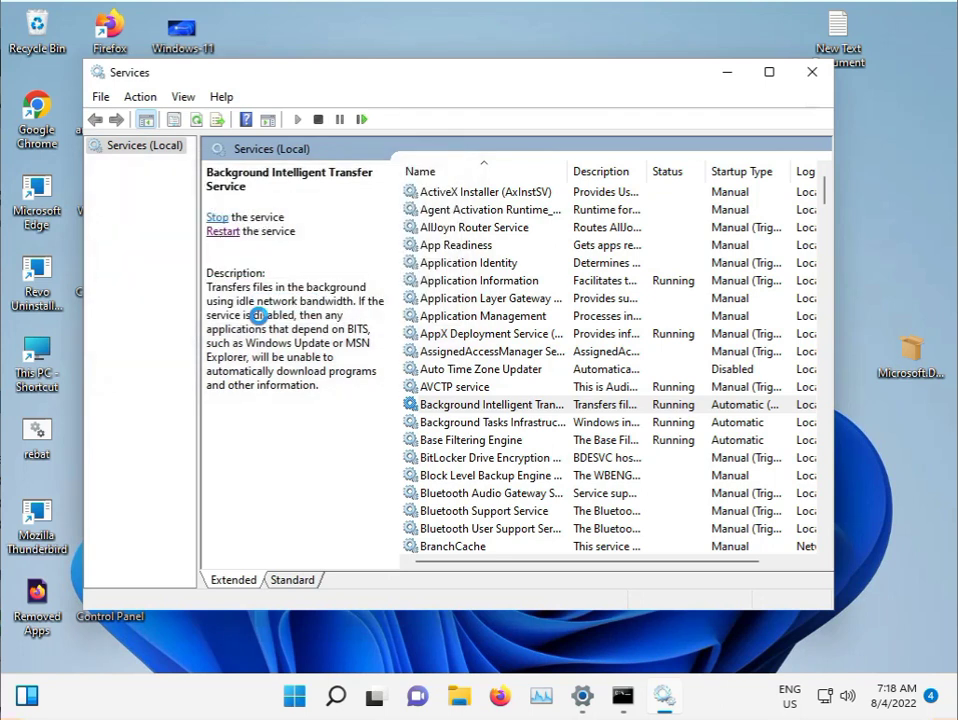
pyautogui.click(503, 389)
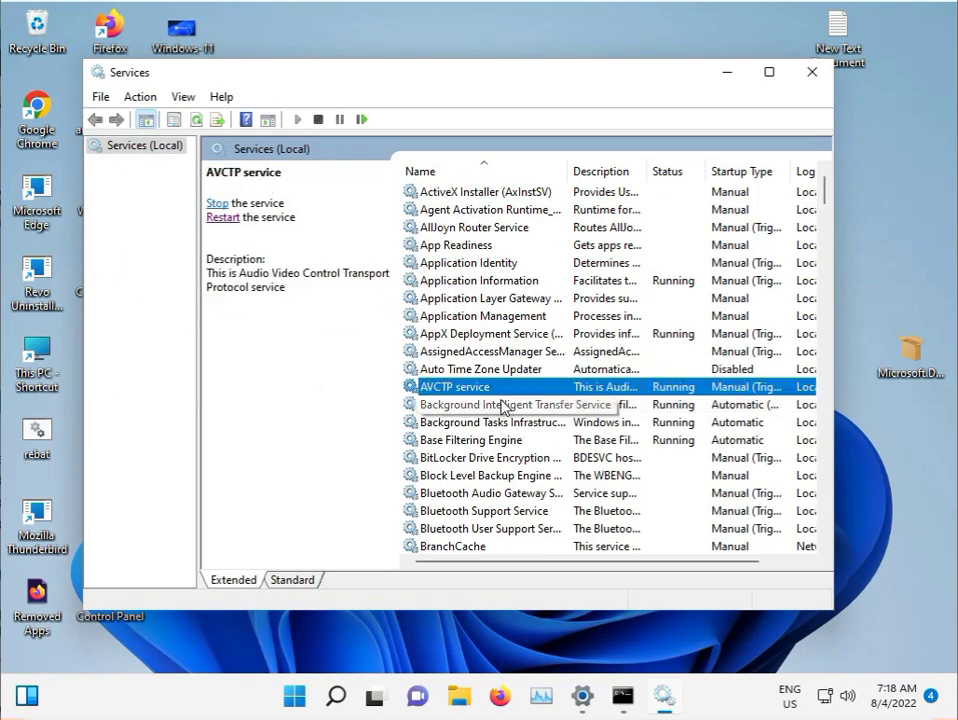
# Find Windows Update among the W services, restart it, and close the Services window
pyautogui.press('w')
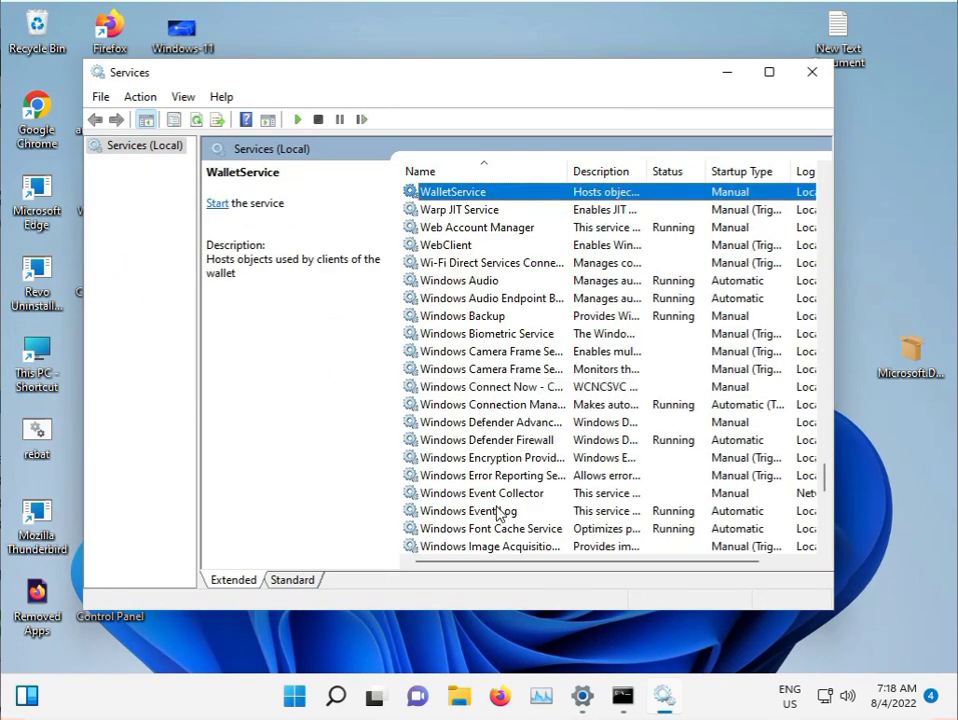
pyautogui.scroll(-2, 498, 480)
pyautogui.scroll(-4, 498, 500)
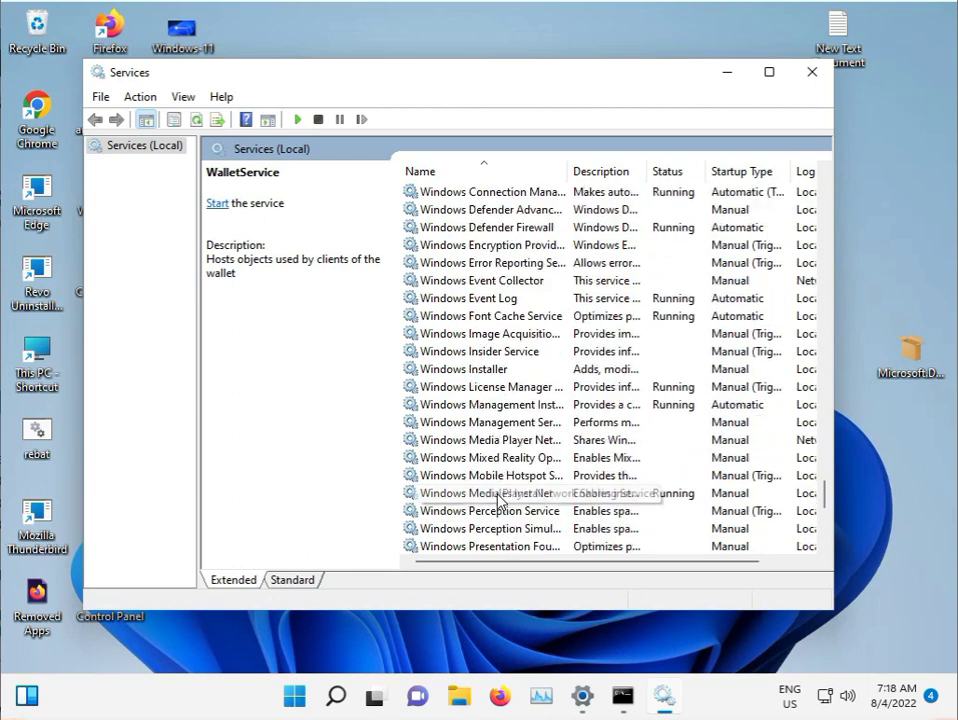
pyautogui.scroll(-2, 498, 500)
pyautogui.scroll(-1, 498, 500)
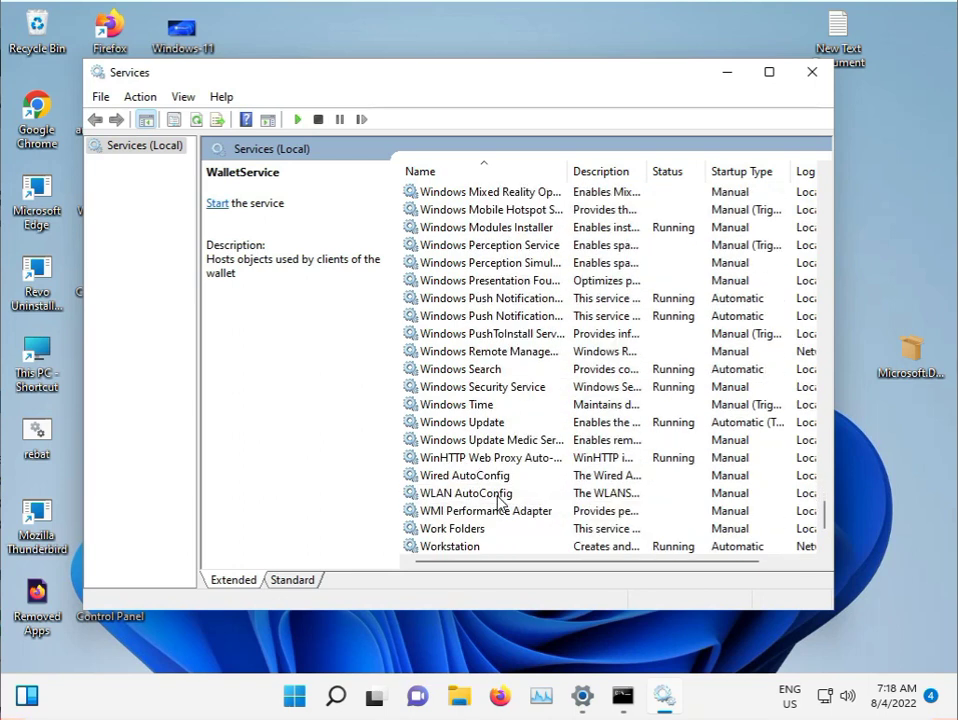
pyautogui.click(462, 422)
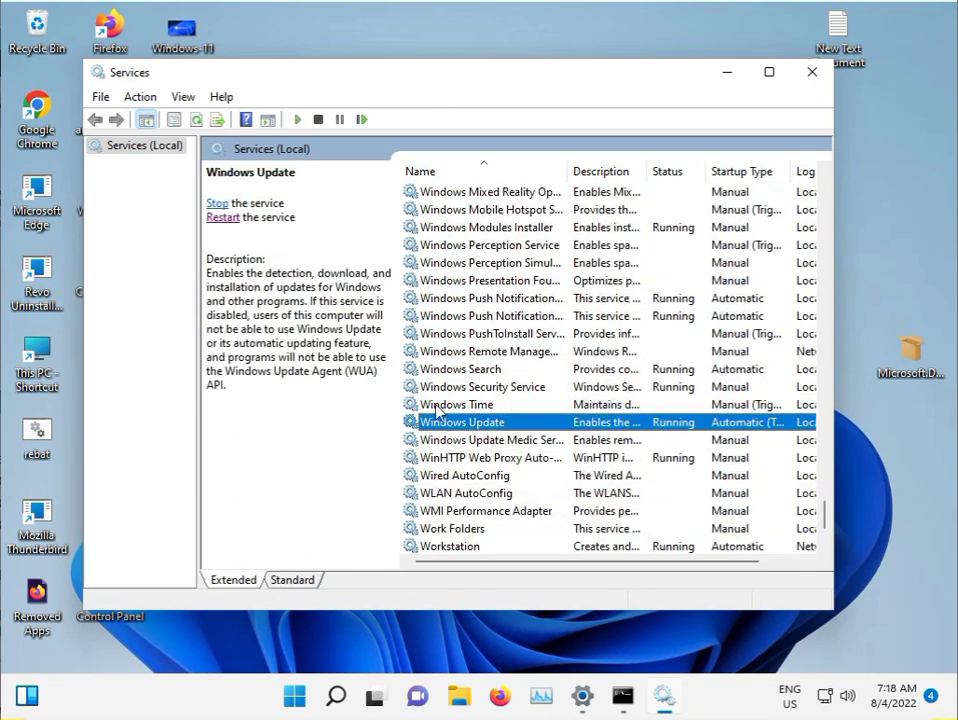
pyautogui.click(222, 218)
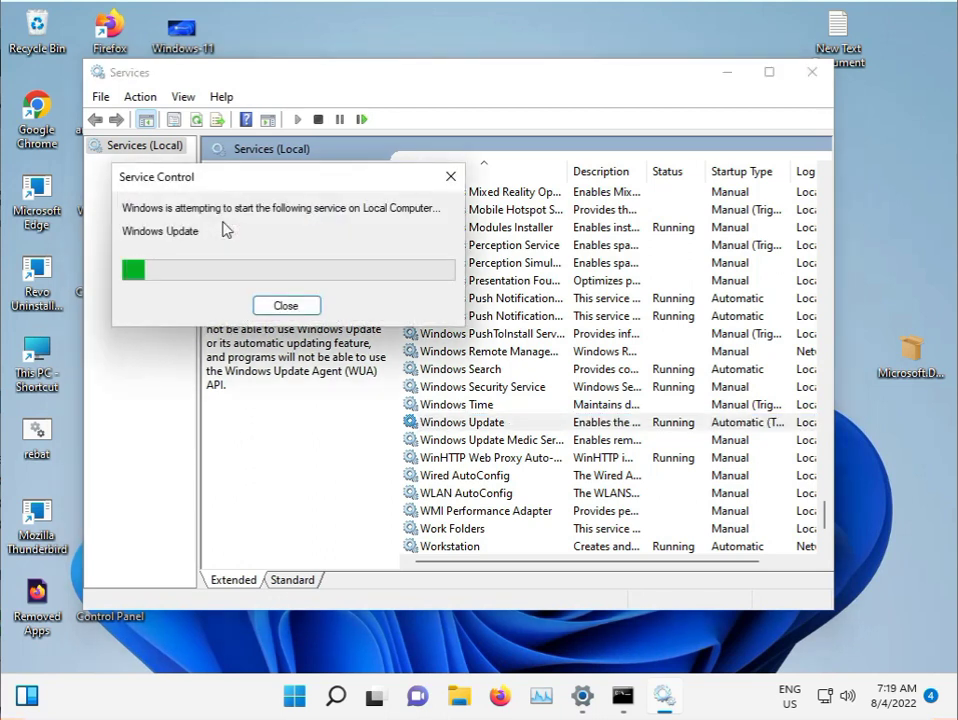
pyautogui.click(808, 80)
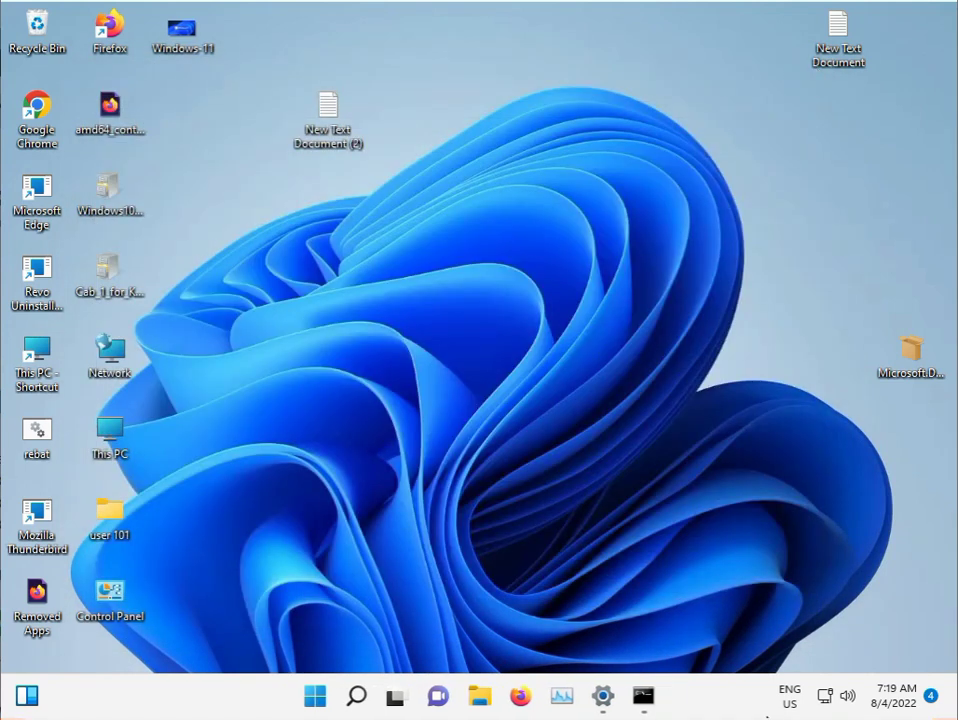
# Restore Command Prompt from the taskbar to check sfc /scannow progress at 23%
pyautogui.click(643, 695)
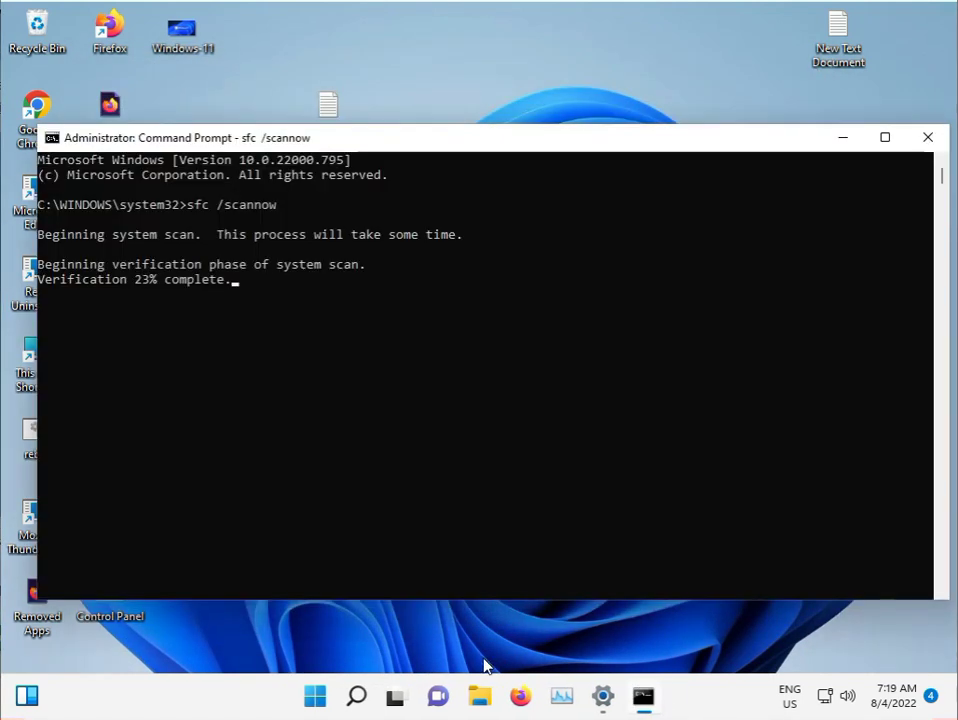